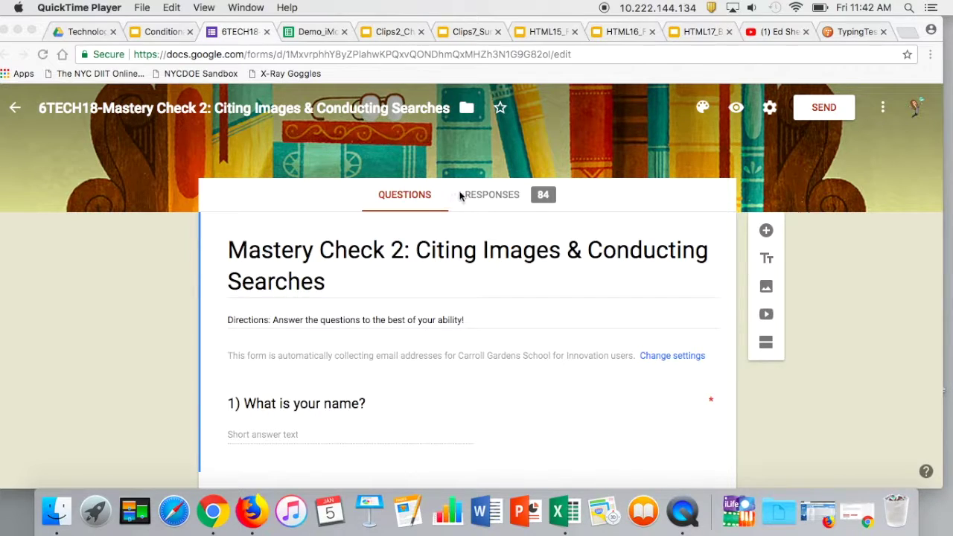
Show the responses collected by the Mastery Check 2: Citing Images & Conducting Searches form
click(495, 198)
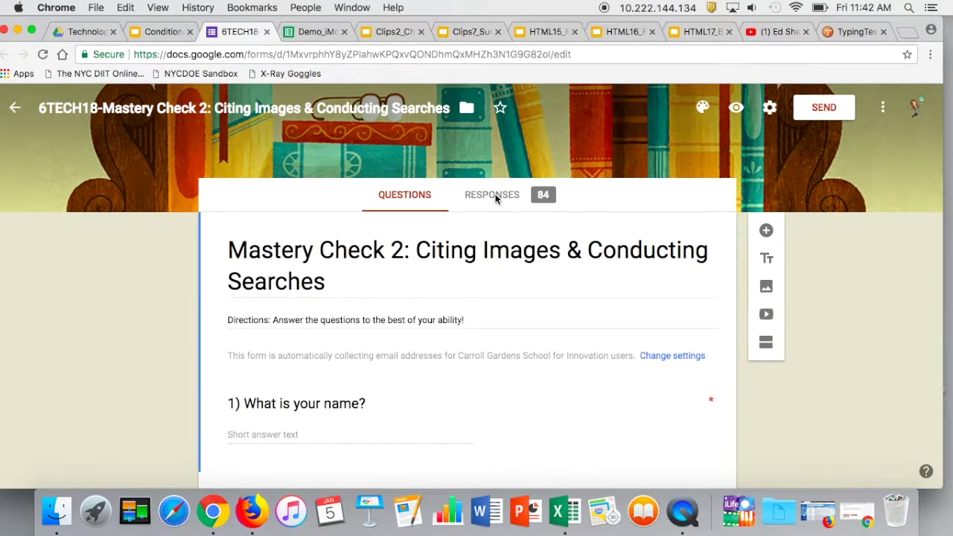
click(495, 197)
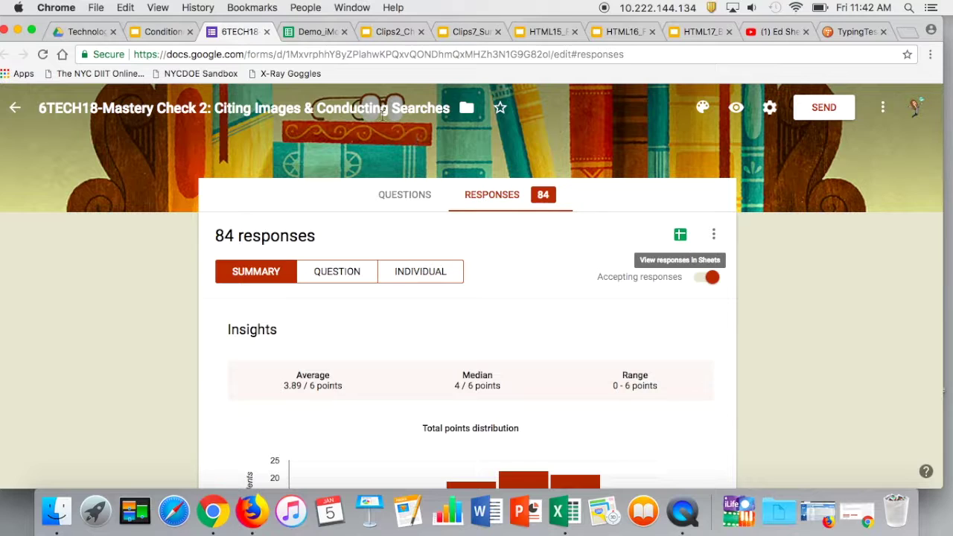
Switch to the Demo_iMovie MC 2 (Responses) spreadsheet and look through the students' scores and answers across the class sections
click(296, 31)
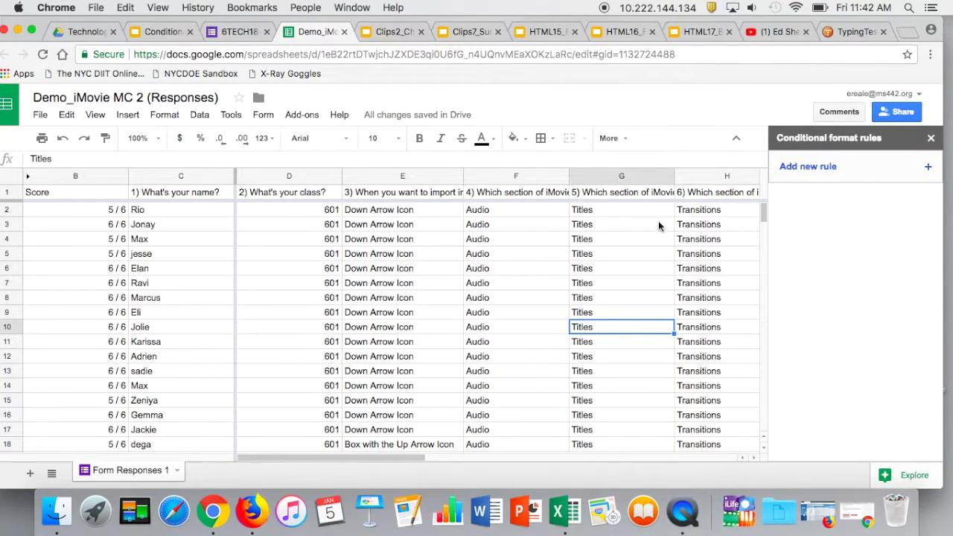
scroll(171, 247, down, 7)
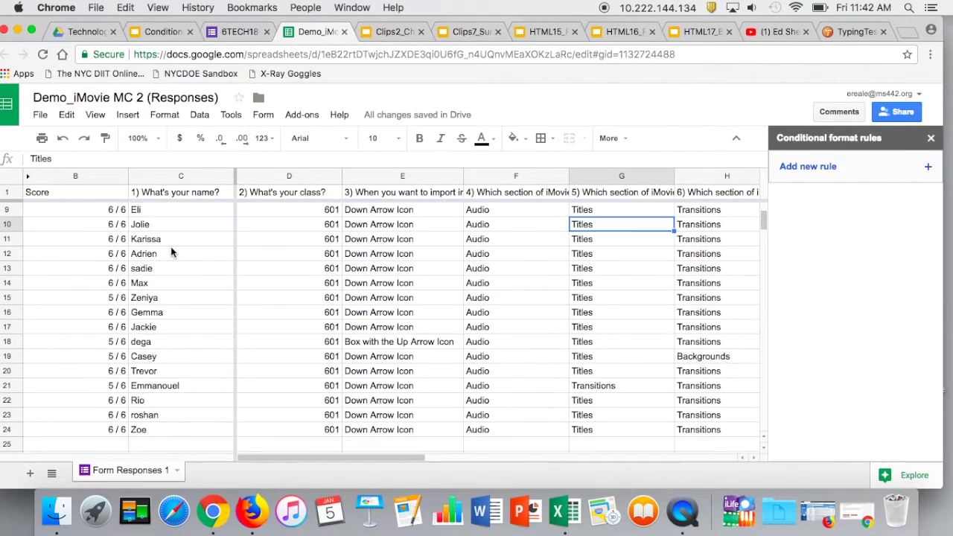
scroll(170, 247, right, 2)
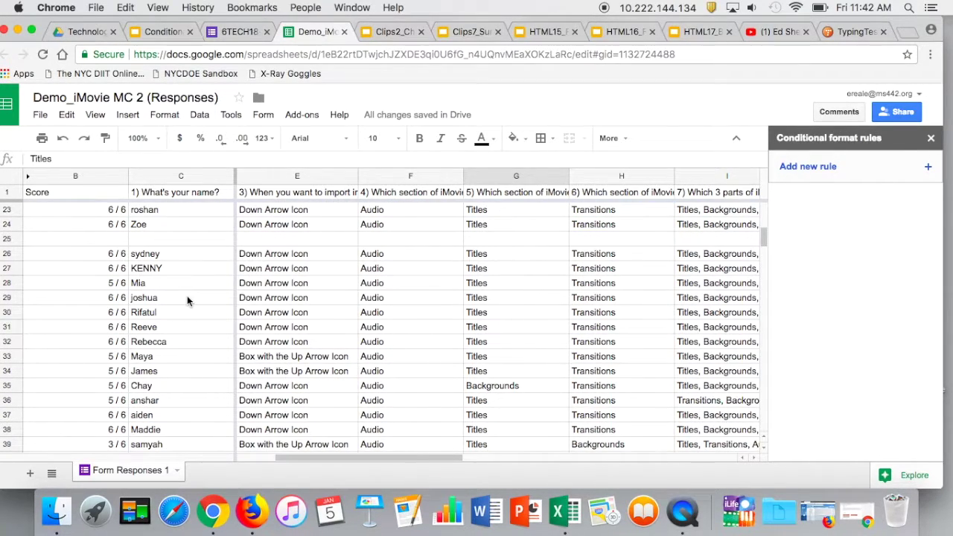
scroll(187, 297, left, 2)
scroll(187, 297, up, 3)
scroll(187, 297, down, 4)
scroll(187, 296, down, 5)
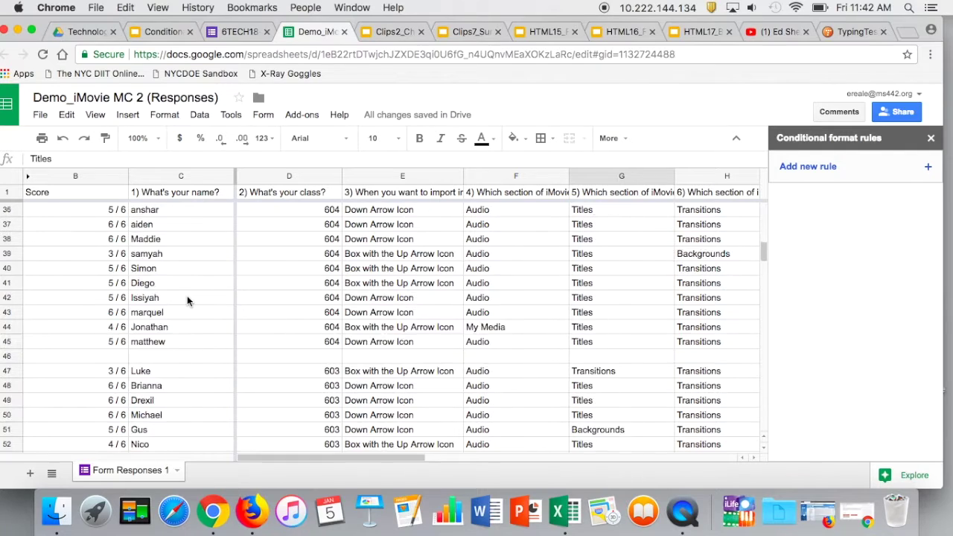
scroll(187, 295, up, 13)
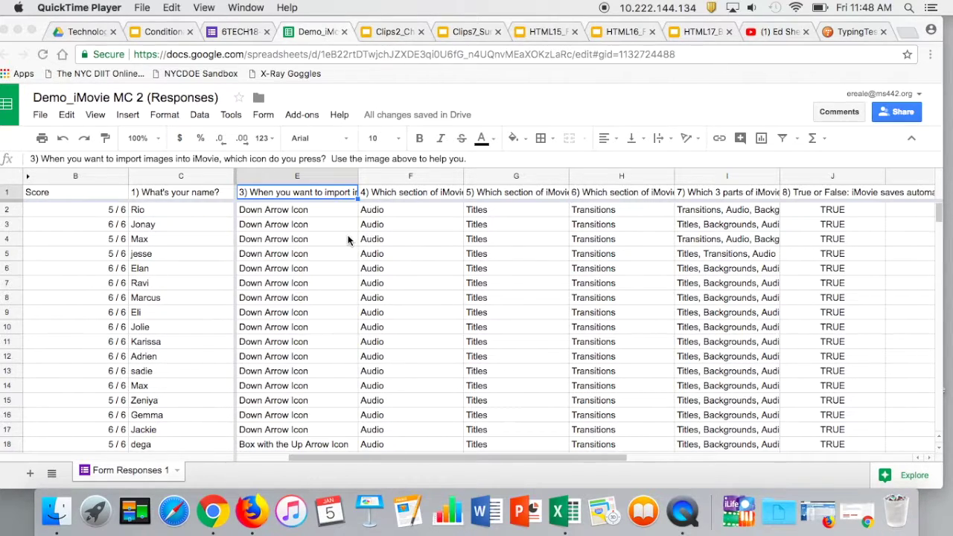
Add a conditional formatting rule to column E that shows cells containing "Down Arrow Icon" in bold with the default green fill
click(314, 174)
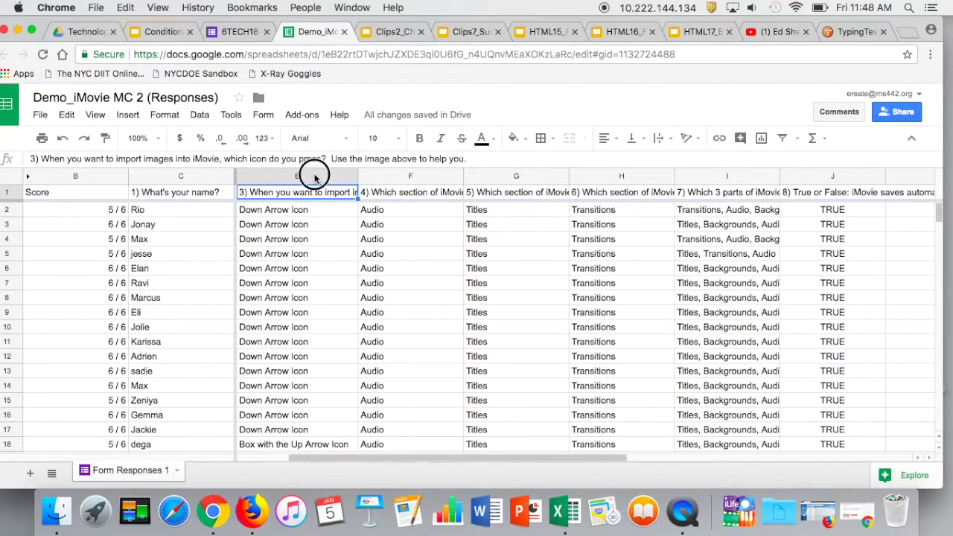
click(313, 174)
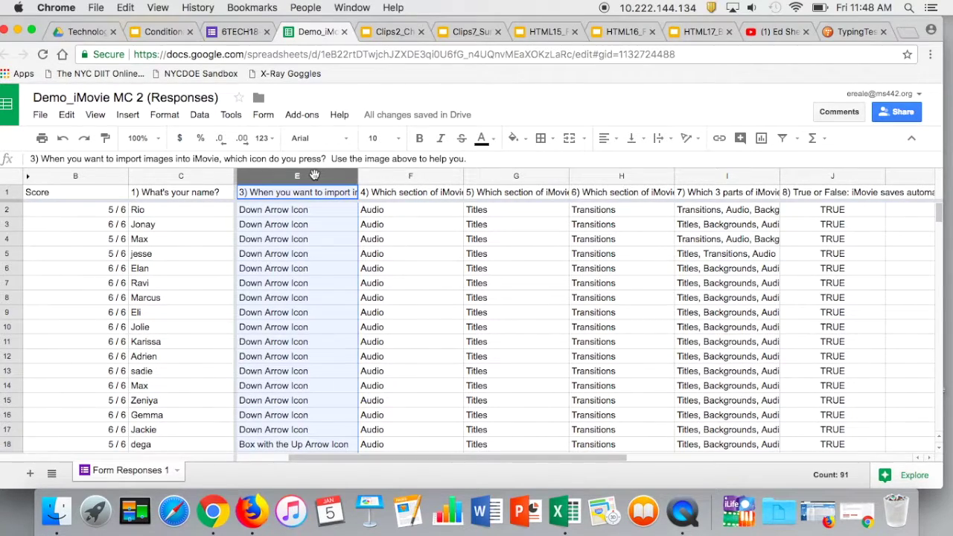
click(164, 114)
click(190, 362)
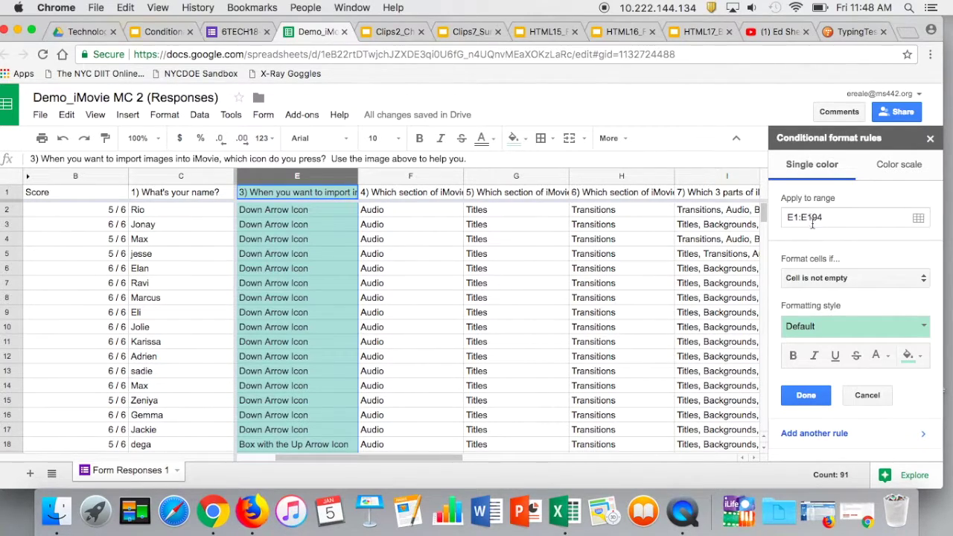
click(813, 279)
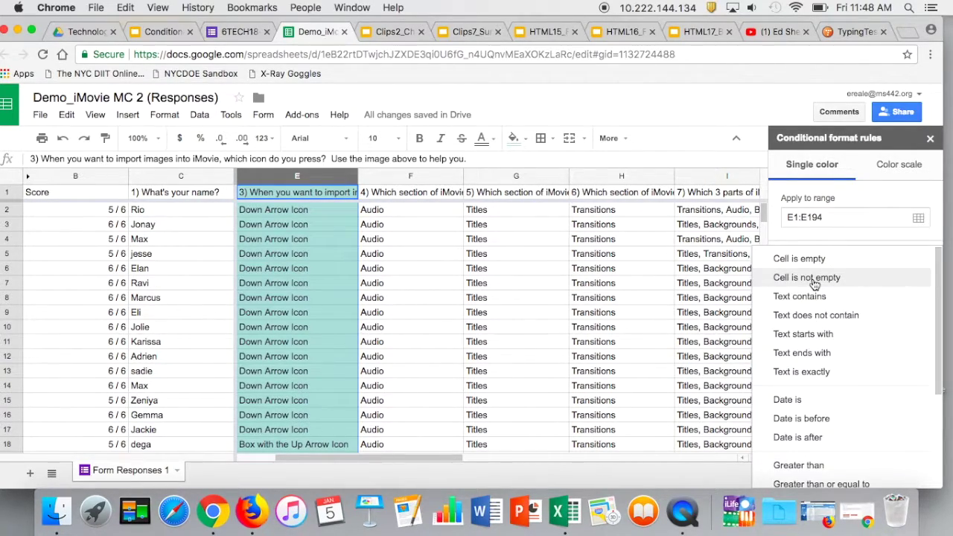
click(814, 296)
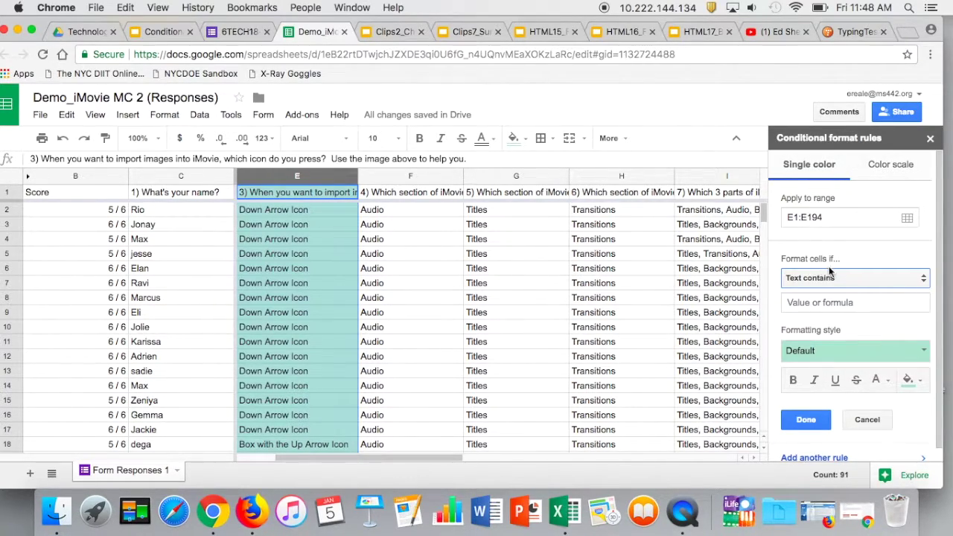
click(820, 302)
text(Down Arro)
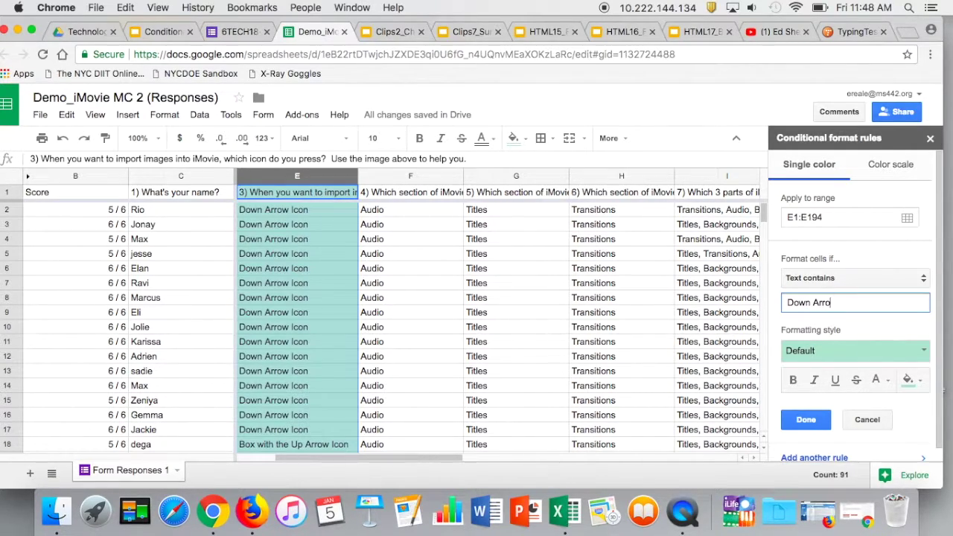
text(w Icon)
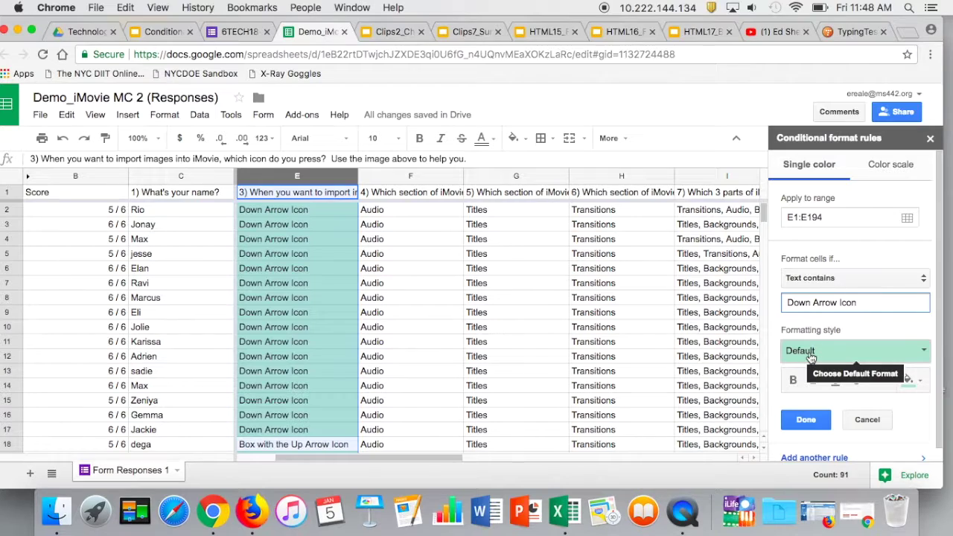
click(792, 380)
click(805, 420)
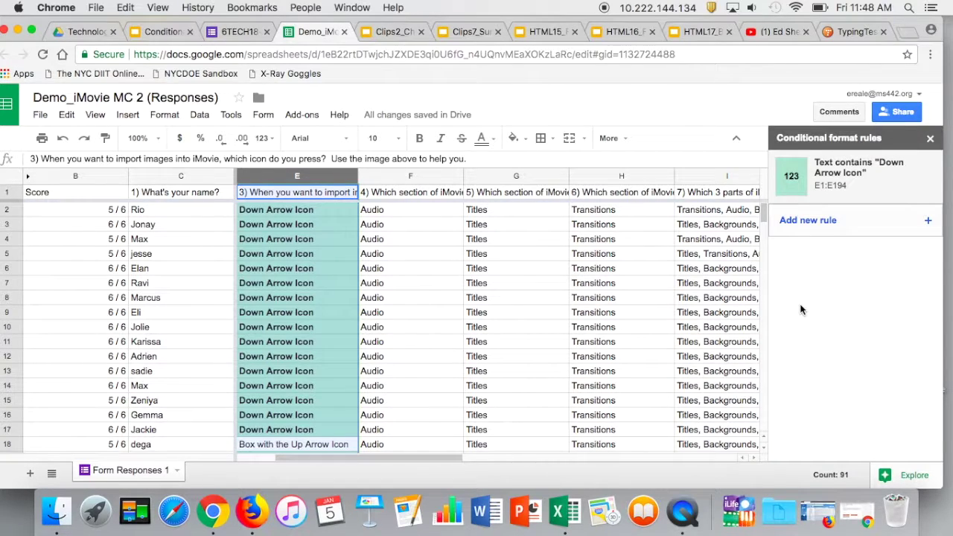
Add a second rule to column E that shows cells not containing "Down Arrow Icon" in italics with a light red fill
click(815, 225)
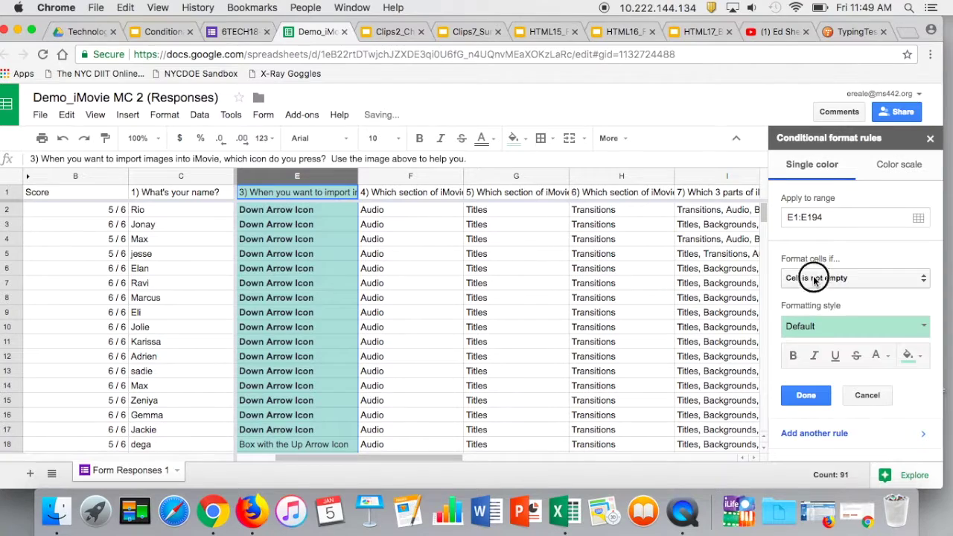
click(817, 277)
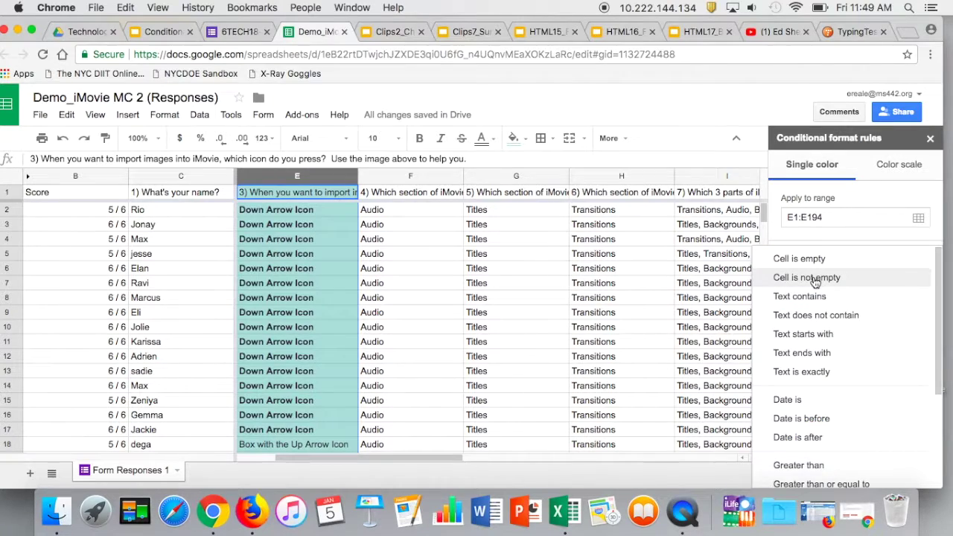
click(815, 316)
click(795, 303)
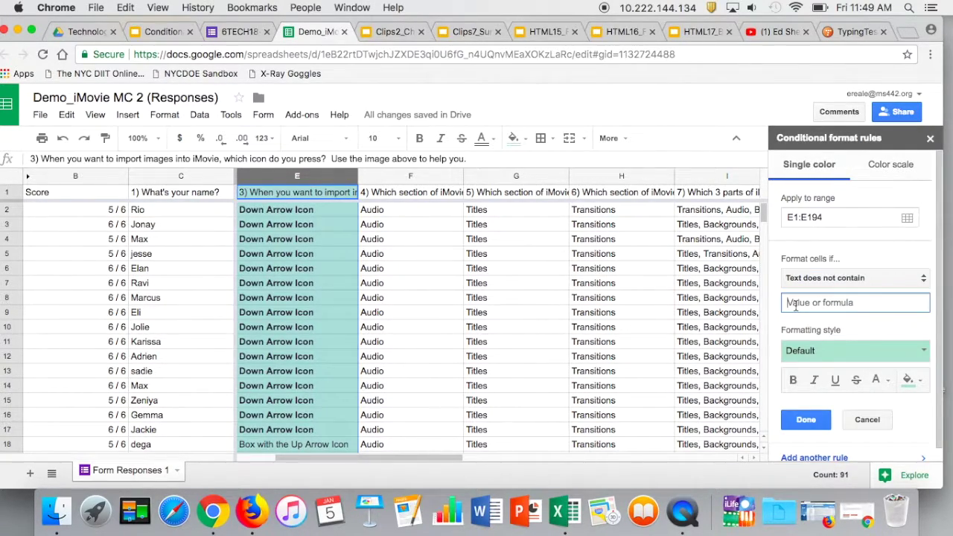
text(Down Arrow Icon)
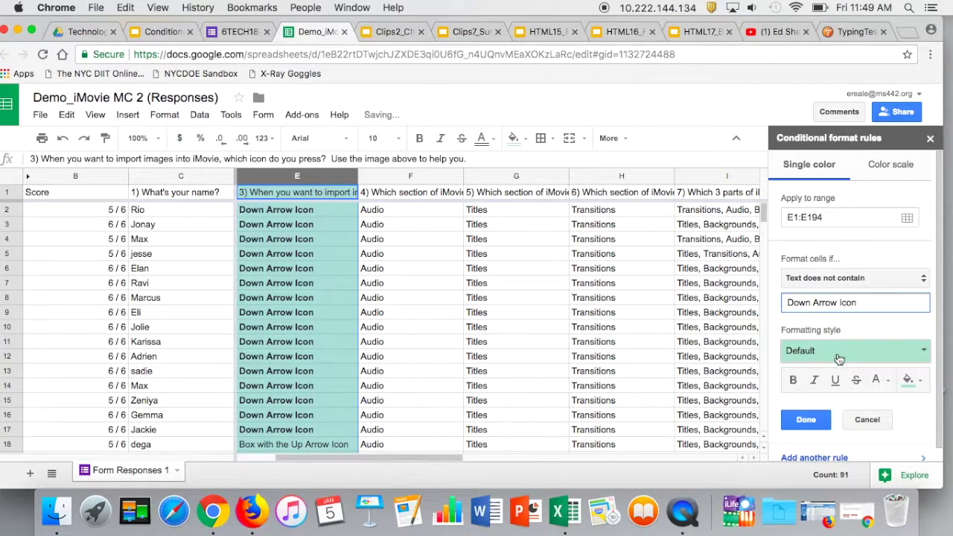
click(836, 355)
click(901, 379)
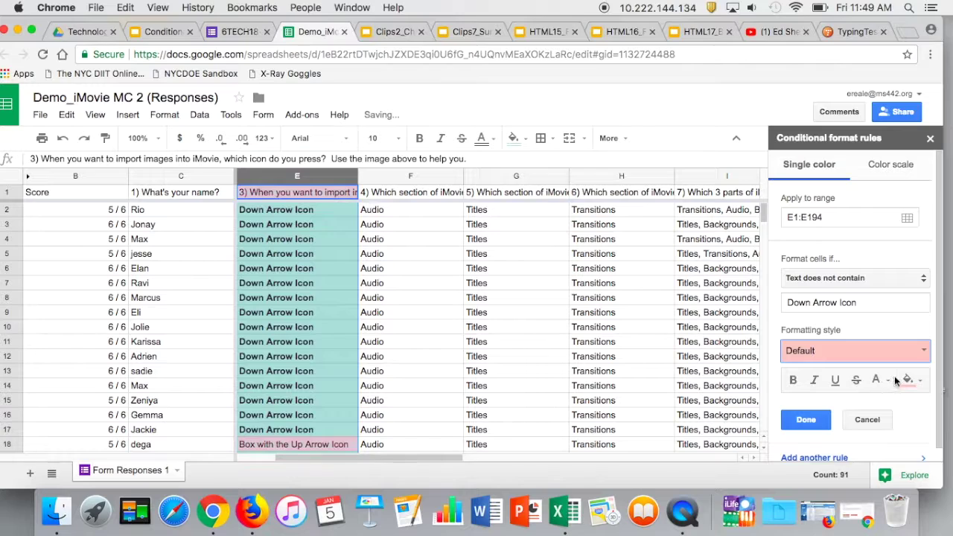
click(814, 380)
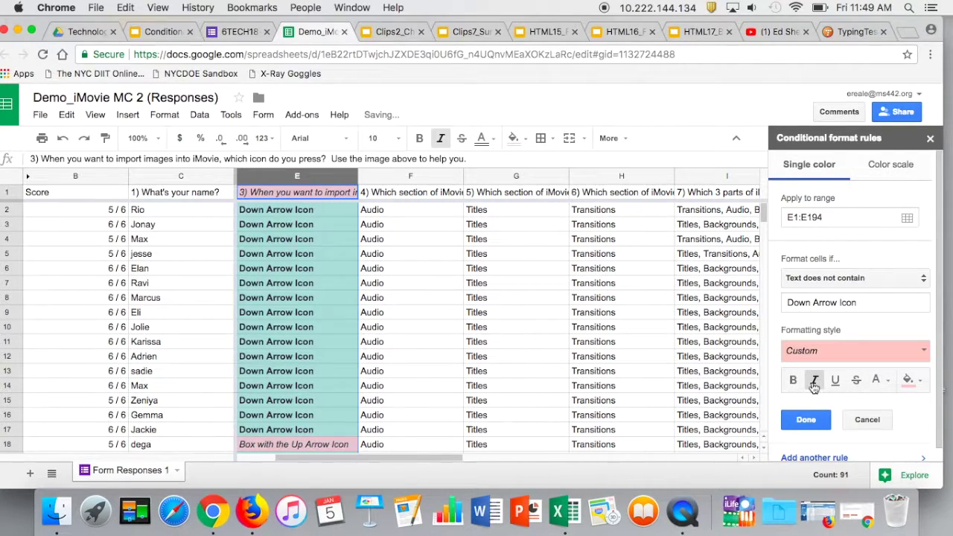
click(806, 421)
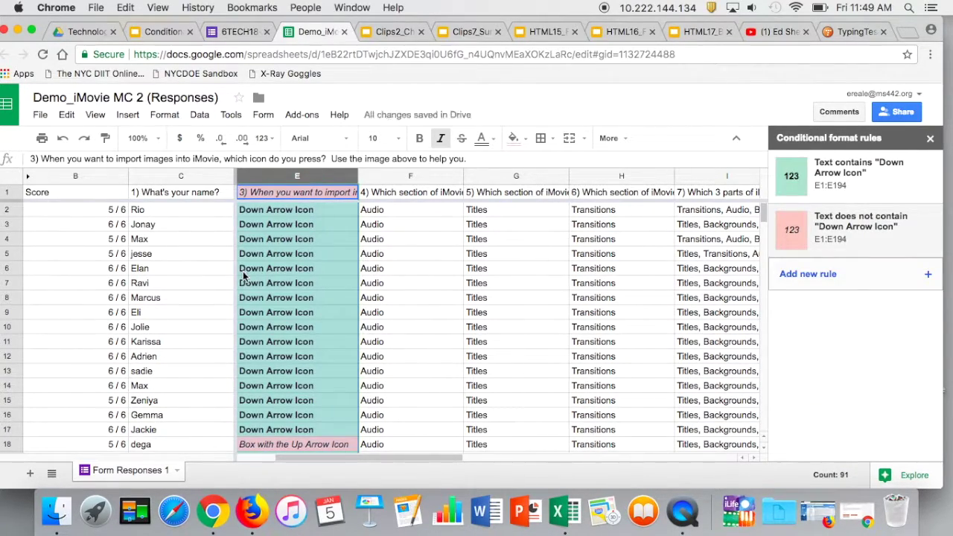
Examine the column E answers for all students to compare the highlighted correct and incorrect responses
click(374, 311)
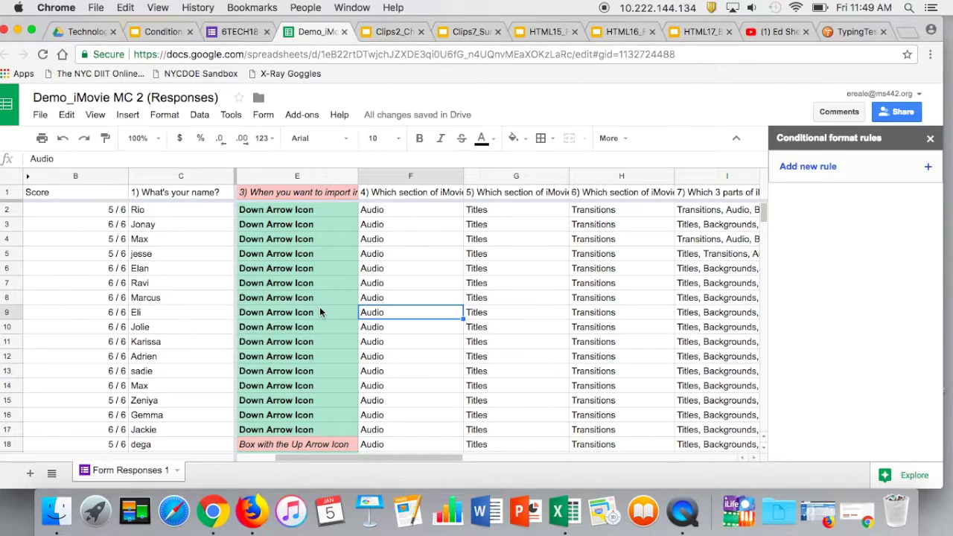
scroll(320, 308, down, 3)
scroll(320, 312, down, 10)
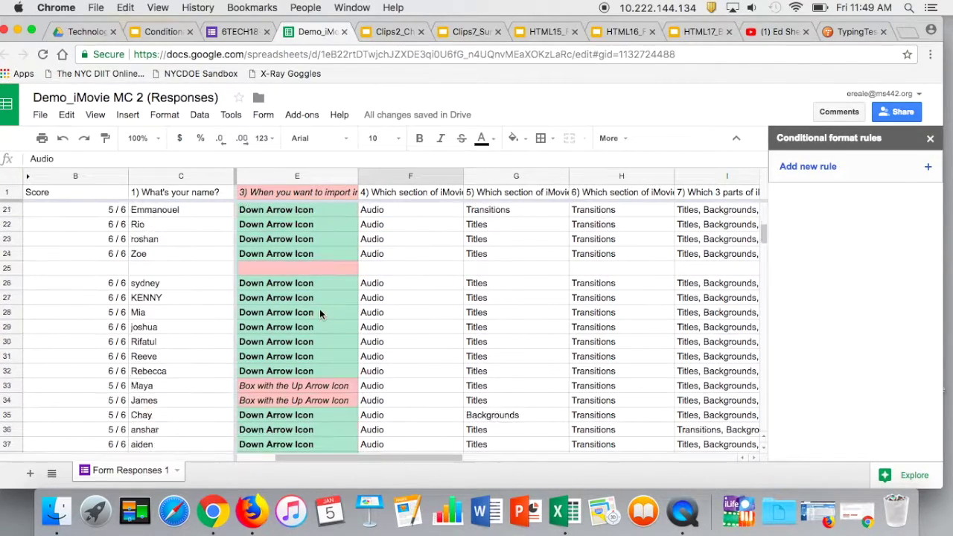
scroll(320, 314, down, 6)
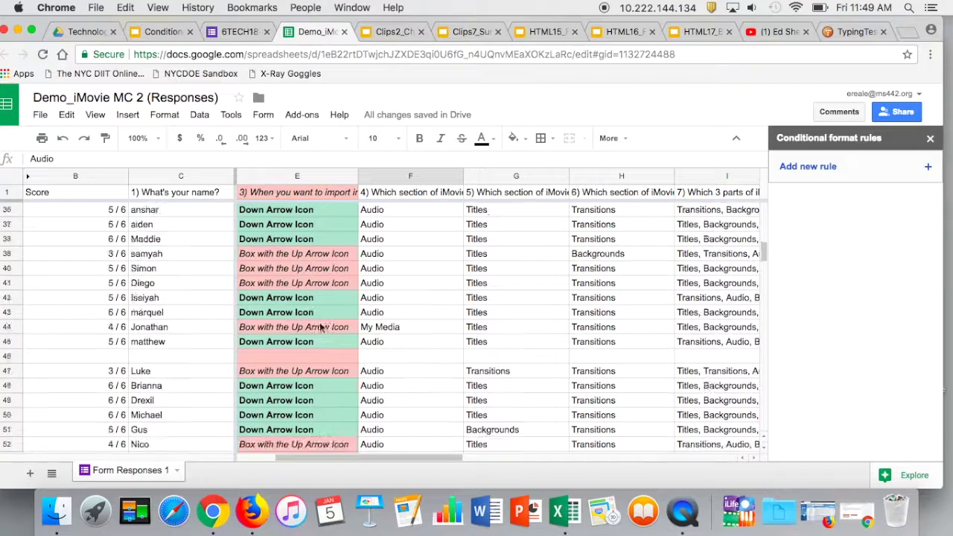
scroll(319, 327, down, 3)
scroll(320, 343, down, 7)
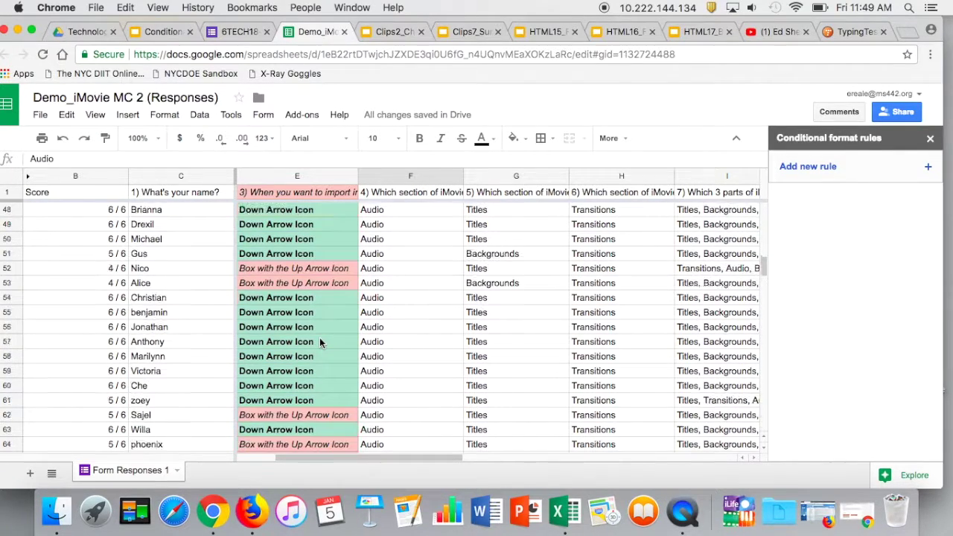
scroll(320, 346, down, 3)
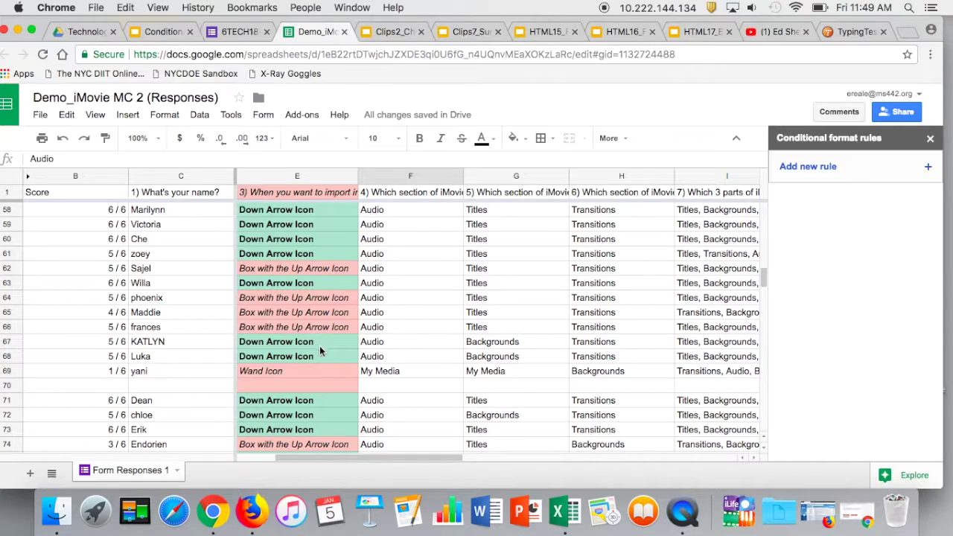
scroll(319, 348, down, 3)
scroll(320, 346, down, 5)
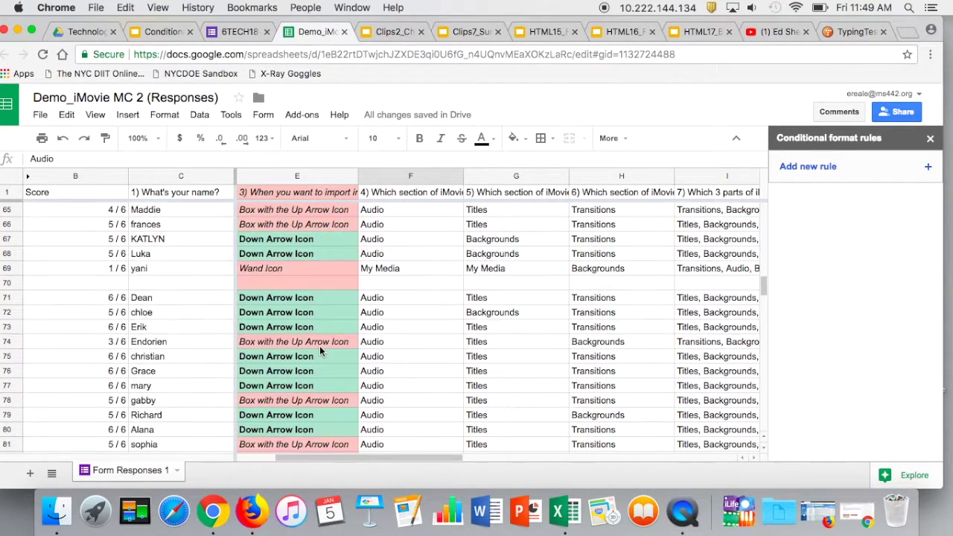
scroll(320, 366, down, 6)
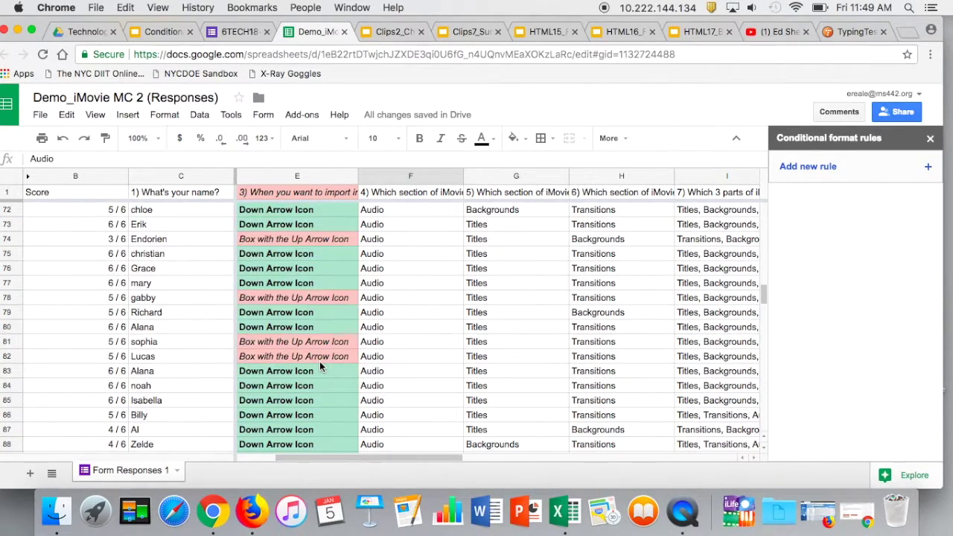
scroll(320, 365, down, 3)
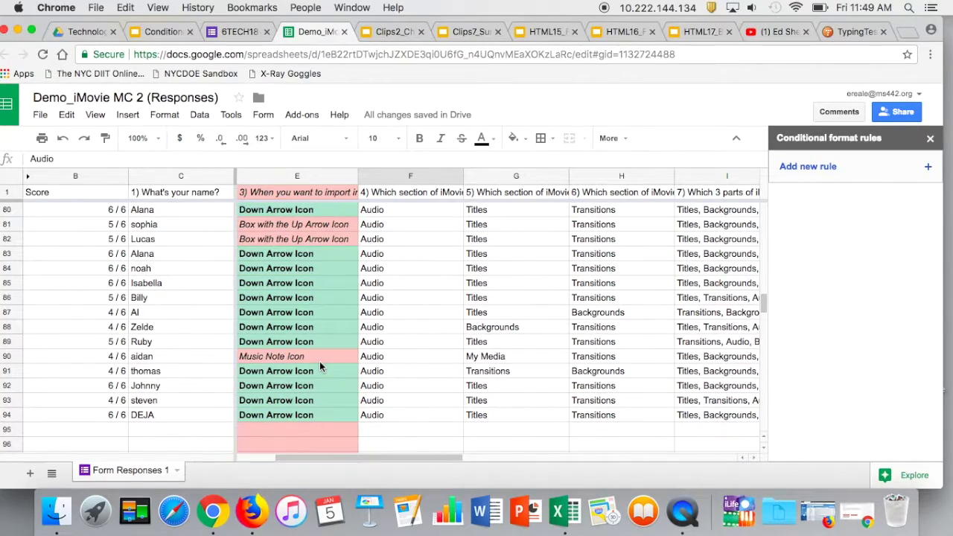
scroll(320, 365, up, 5)
scroll(320, 365, up, 20)
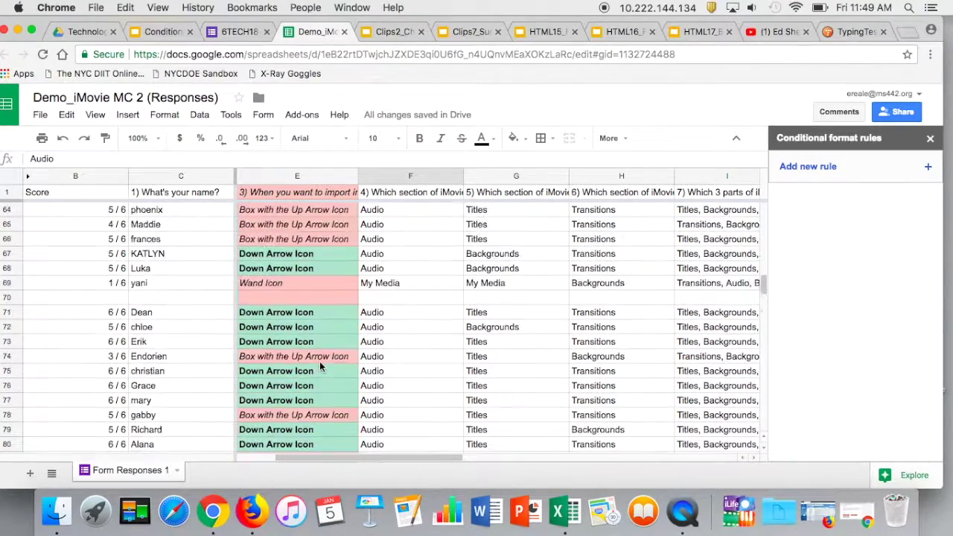
scroll(320, 366, up, 14)
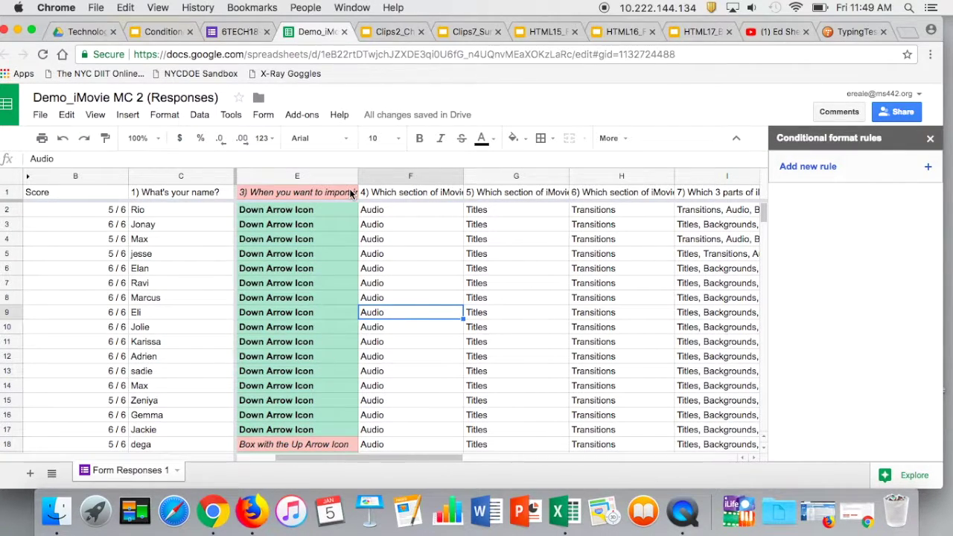
Select the whole of column E again and bring up the formatting commands for it
click(328, 176)
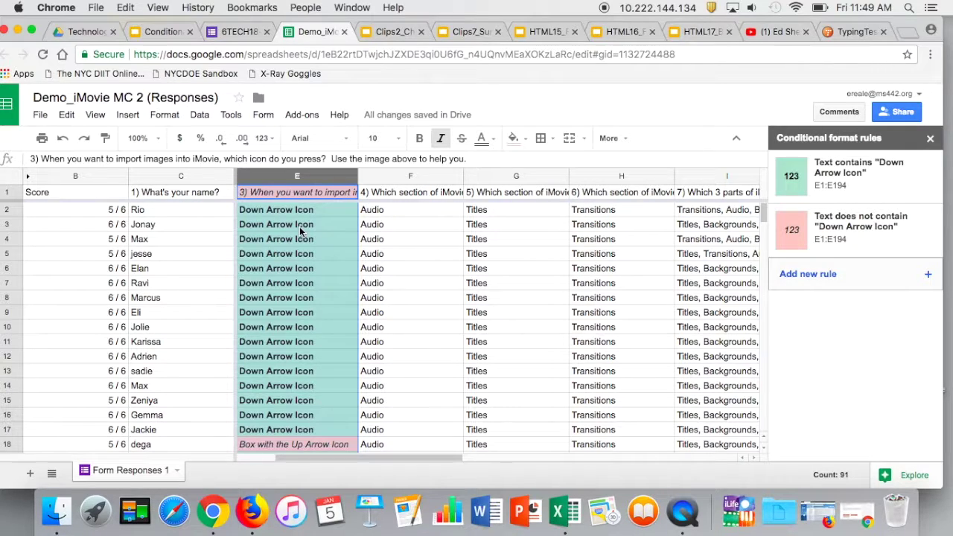
click(165, 115)
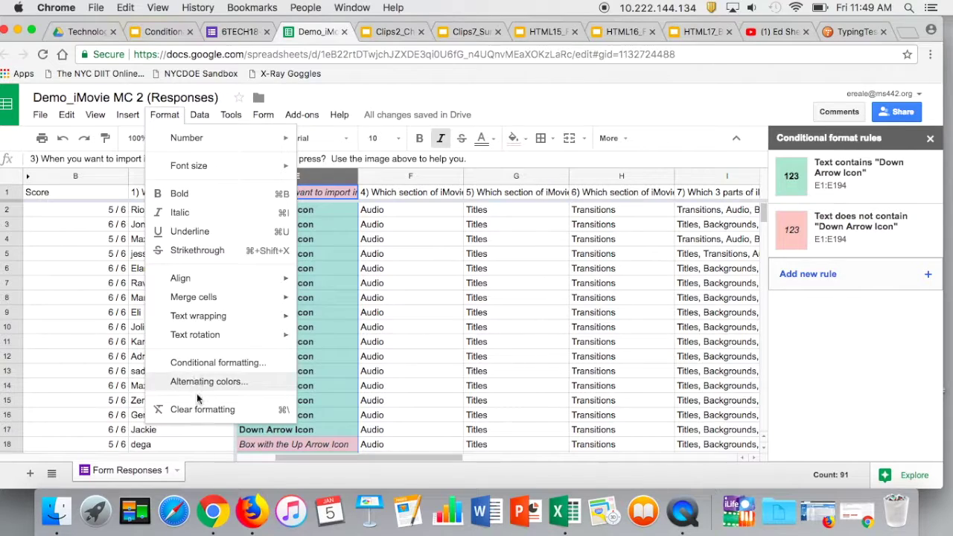